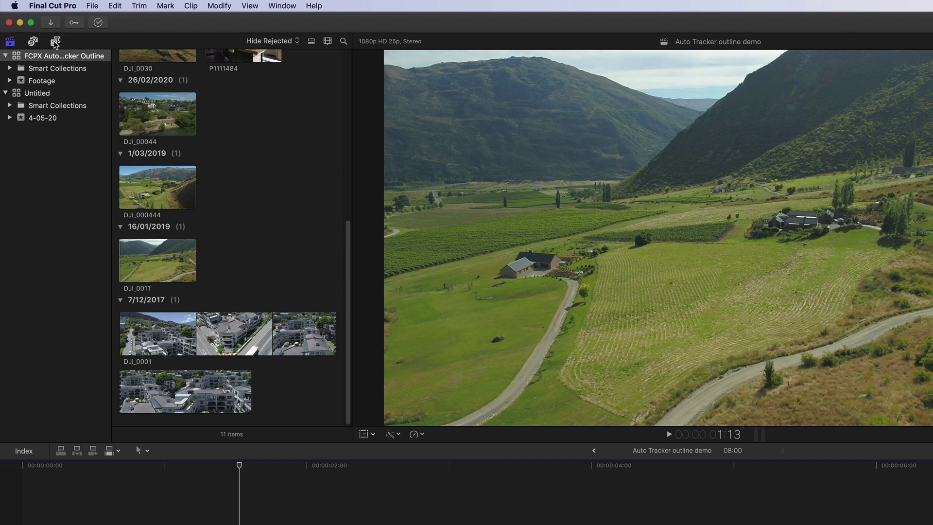
- Place the 178 - HD title from the Pixel Film Auto Tracker Outline category above the DJI_0011 clip, starting at 1:08
left_click(55, 42)
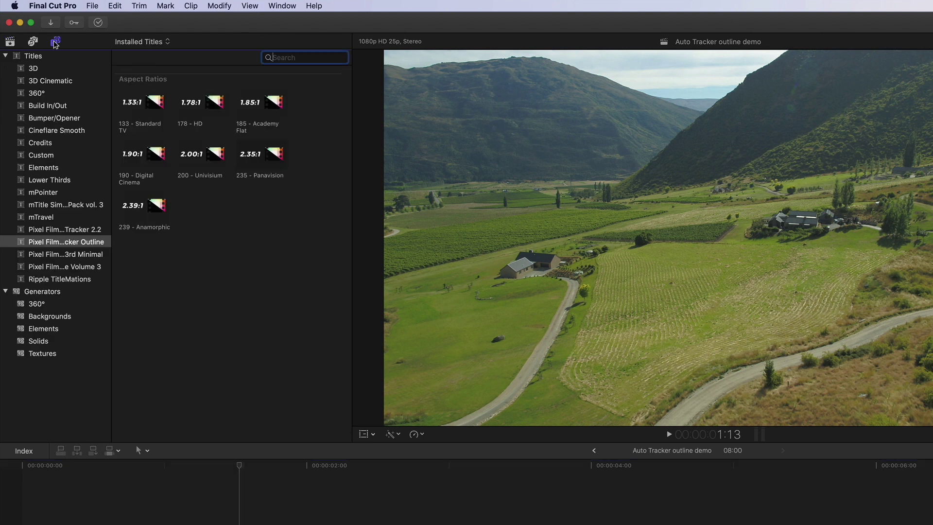
left_click(37, 231)
left_click(36, 252)
left_click(36, 241)
mouse_move(111, 235)
left_mouse_down()
mouse_move(162, 238)
mouse_move(110, 234)
left_mouse_up()
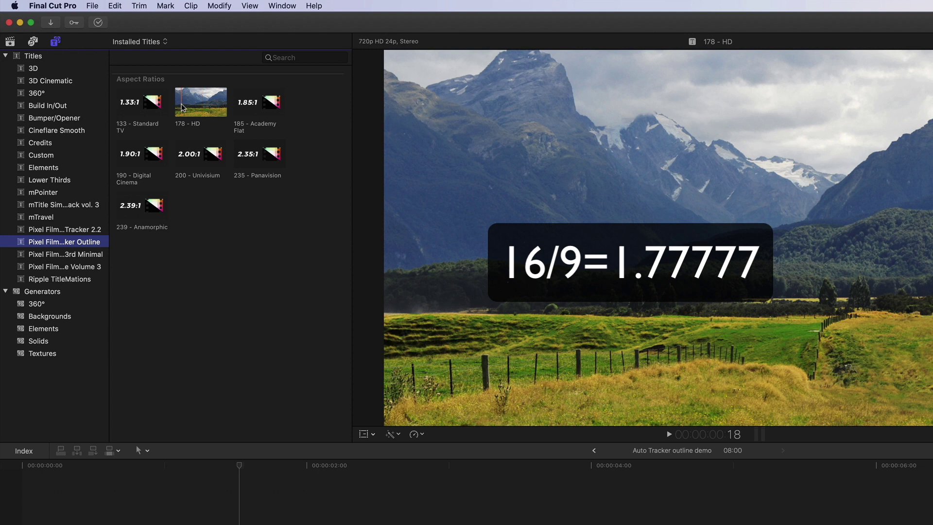
left_click(190, 106)
left_click_drag(190, 106, 184, 446)
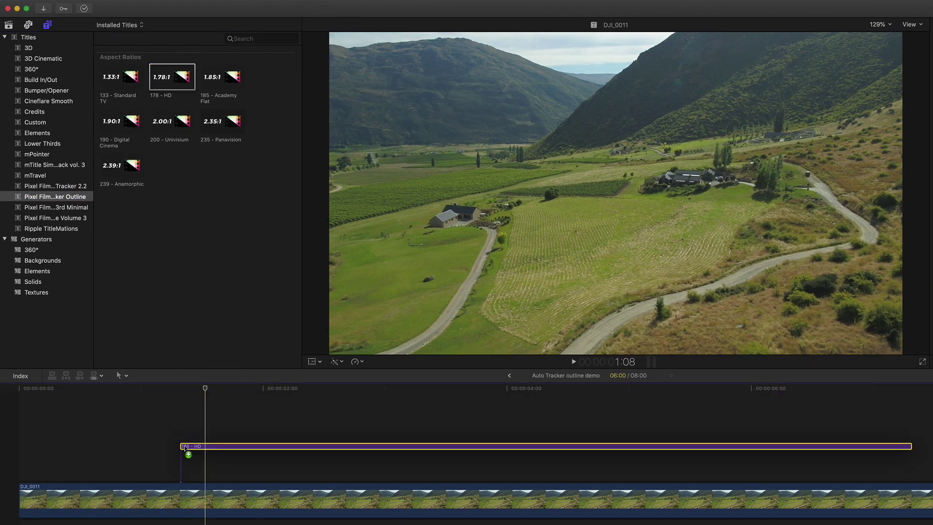
left_click_drag(208, 389, 24, 407)
- Play the section, stop at the desired end point, and trim the 178 - HD title's end to the playhead for a 3:16 duration
key("space")
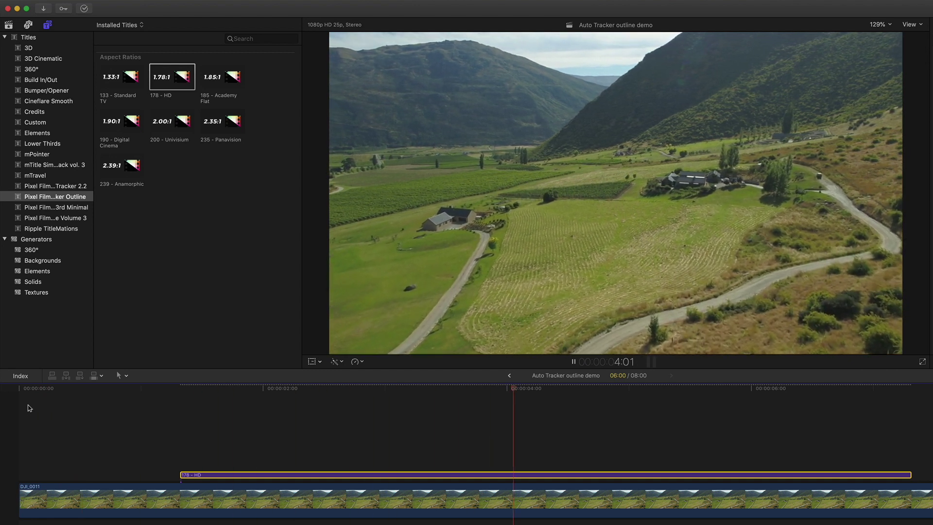
key("space")
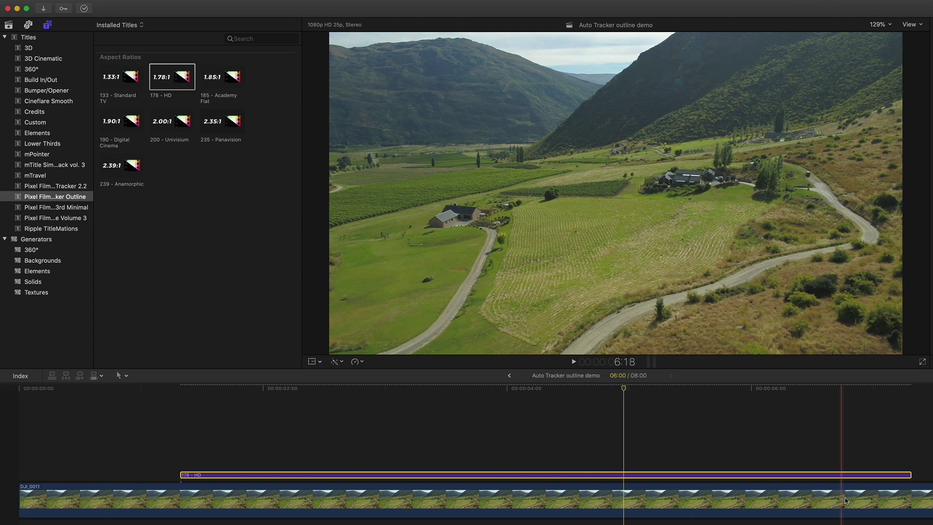
left_click_drag(911, 474, 624, 474)
left_click(340, 474)
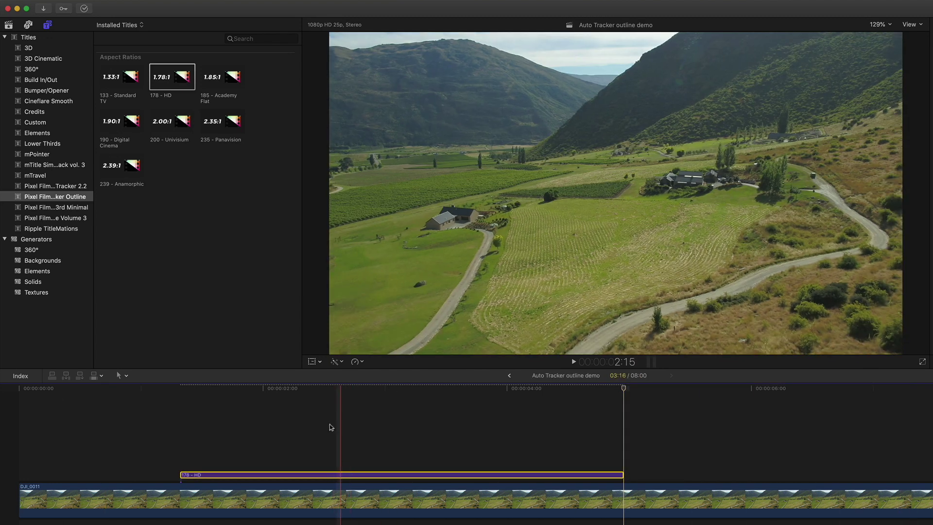
- At the title's first frame, 1:08, draw a closed mask with points around the edge of the large mown field
left_click(203, 403)
left_click_drag(203, 403, 185, 403)
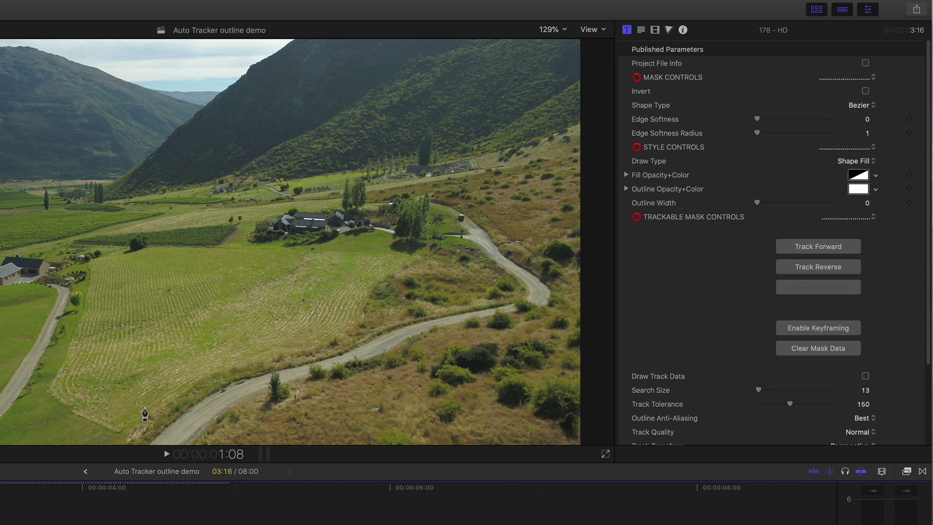
left_click(128, 434)
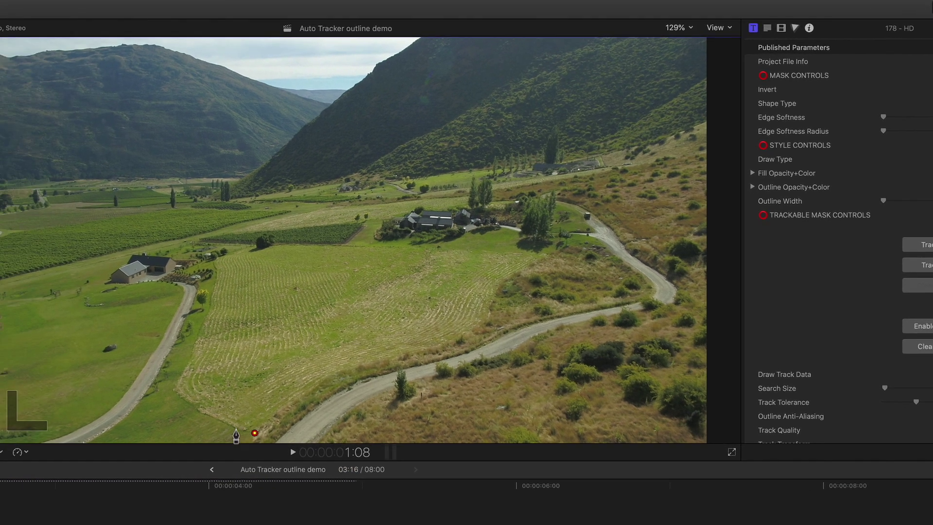
left_click(94, 423)
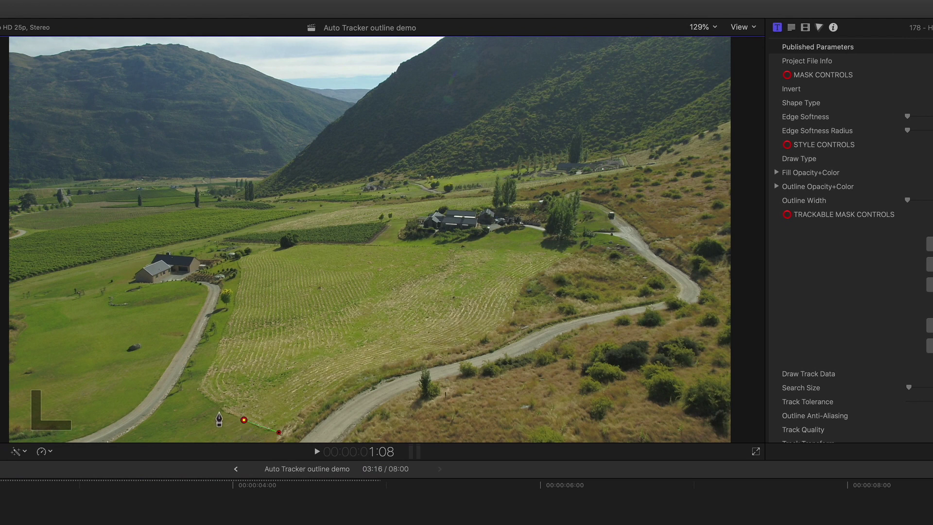
left_click(219, 409)
left_click(199, 393)
left_click(204, 369)
left_click(224, 324)
left_click(234, 301)
left_click(237, 287)
left_click(239, 266)
left_click(236, 256)
left_click(286, 237)
left_click(351, 241)
left_click(446, 242)
left_click(497, 249)
left_click(546, 250)
left_click(568, 254)
left_click(516, 296)
left_click(461, 342)
left_click(421, 349)
left_click(388, 358)
left_click(358, 370)
left_click(340, 379)
left_click(306, 407)
left_click(279, 431)
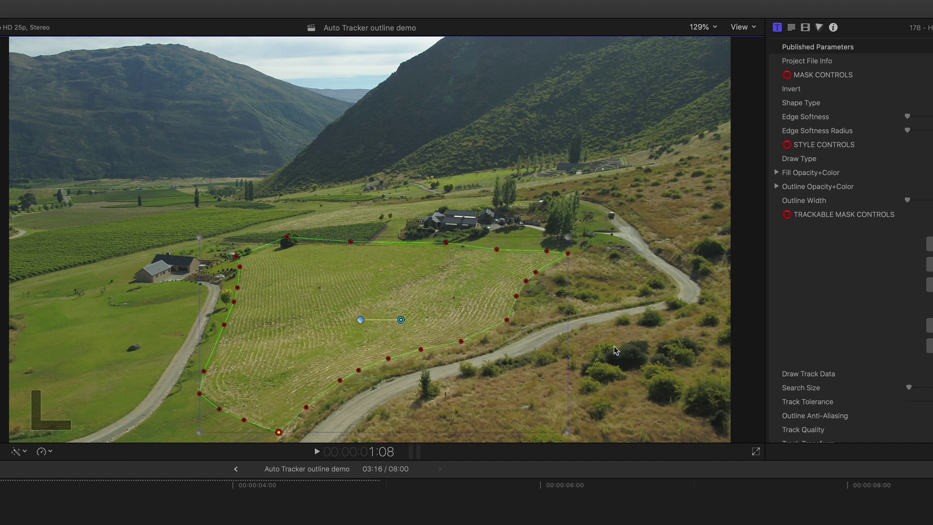
- Nudge the mask points along the field's upper, lower and house-side edges to fit its boundary more closely
left_click_drag(287, 237, 287, 240)
left_click_drag(349, 242, 349, 242)
left_click_drag(444, 243, 440, 245)
left_click_drag(496, 250, 498, 248)
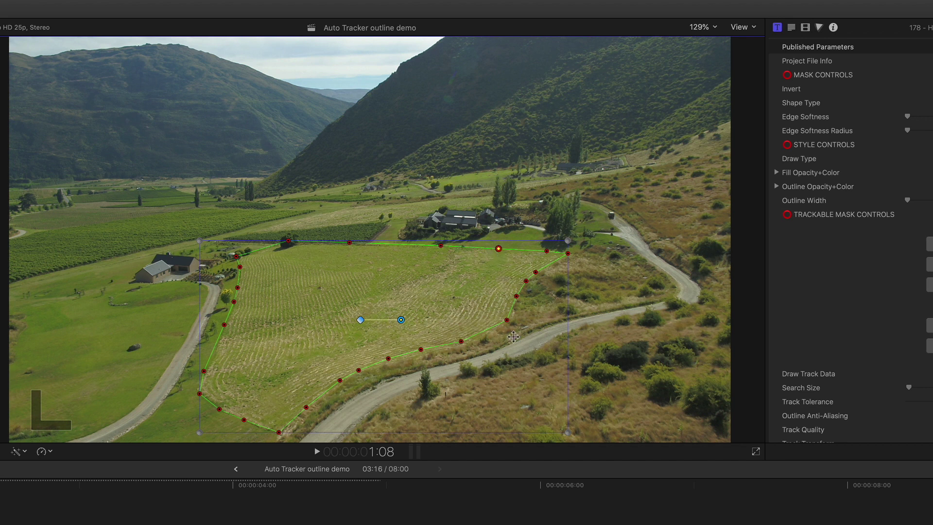
left_click_drag(504, 322, 459, 343)
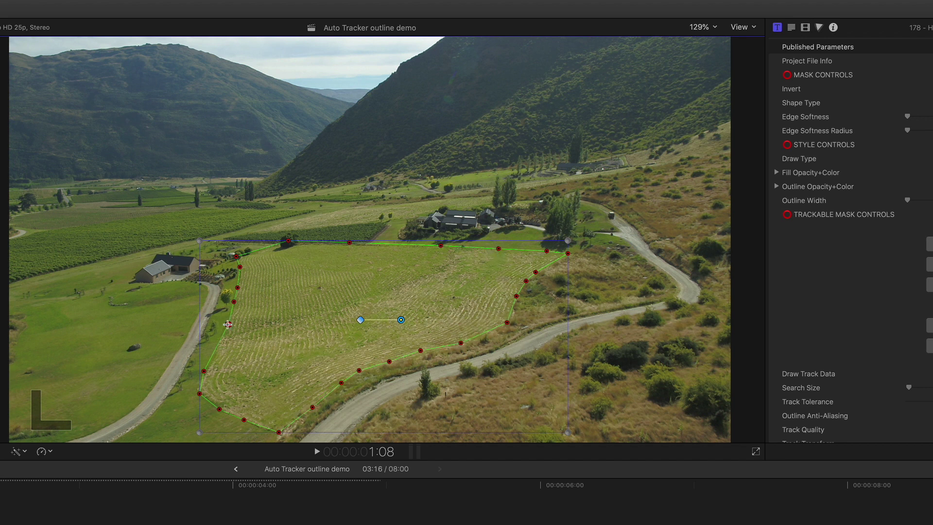
left_click_drag(227, 324, 223, 324)
left_click_drag(203, 371, 205, 373)
left_click(359, 370)
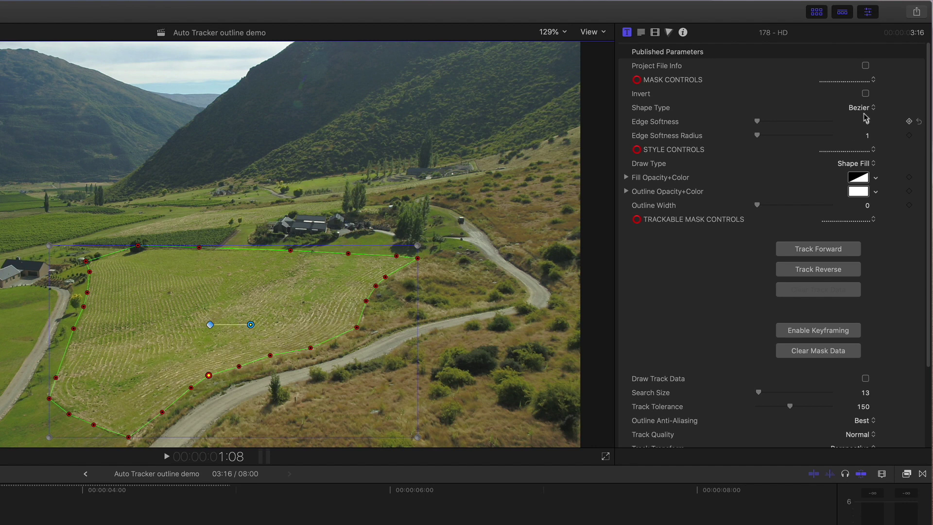
- Keep the Bezier shape type and pull out curve handles on the mask point along the field's lower roadside edge
left_click(864, 110)
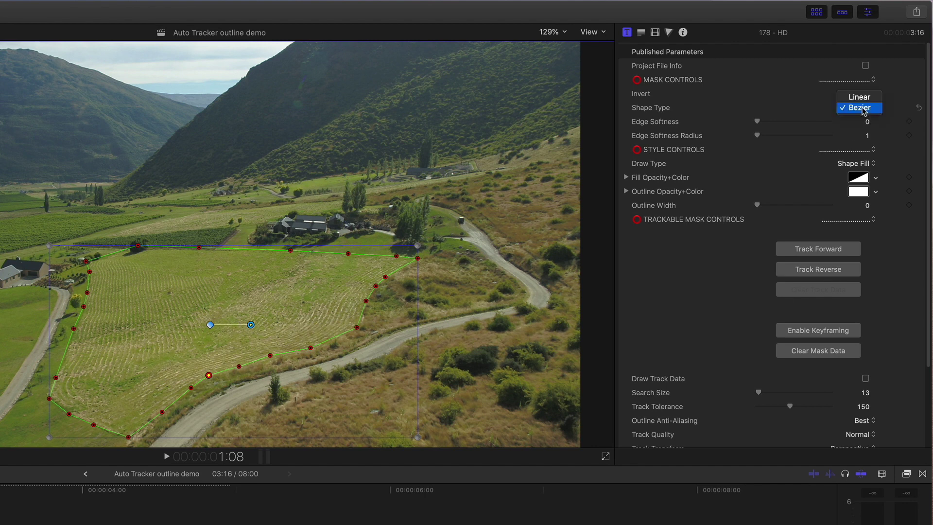
left_click(860, 108)
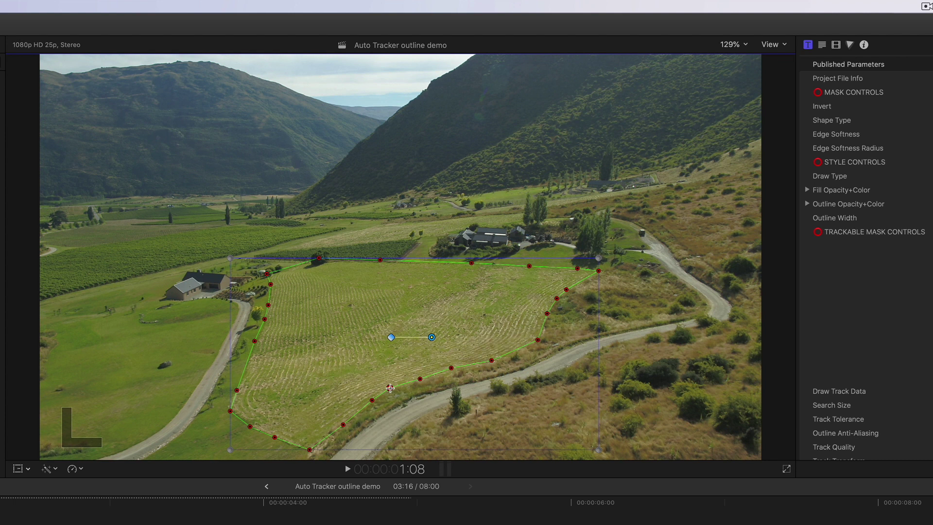
left_click(390, 387, "shift")
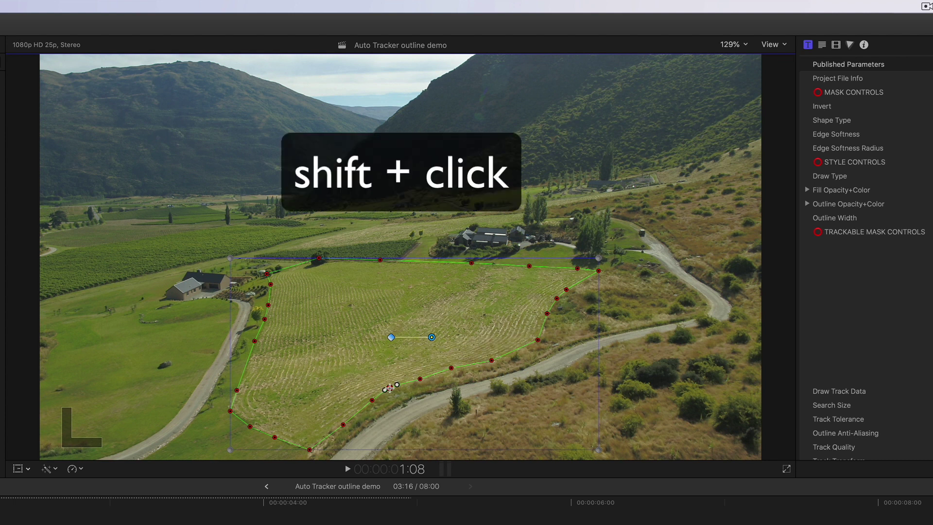
mouse_move(403, 382)
left_mouse_down()
mouse_move(372, 396)
mouse_move(409, 377)
left_mouse_up()
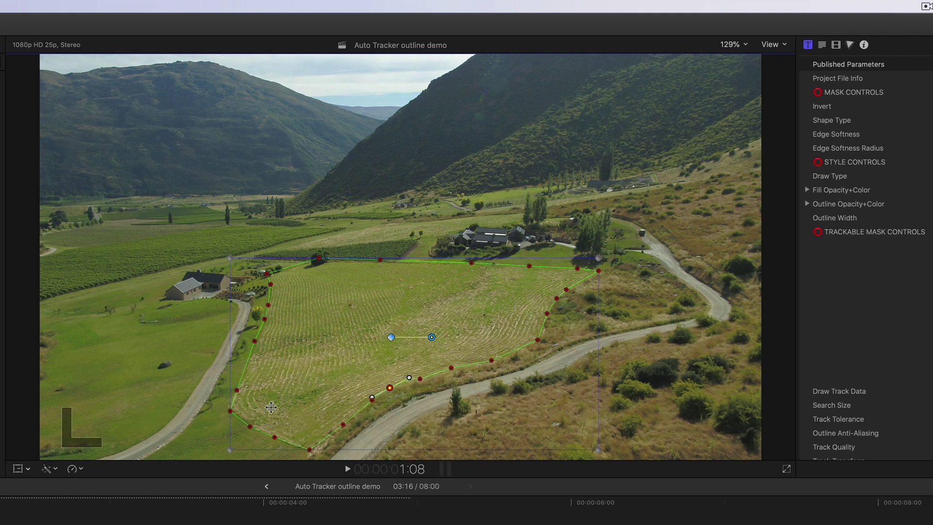
- Round the mask's lower corner beside the driveway with Bezier handles and reposition its neighbouring points along the field edge
left_click(230, 411)
left_click(230, 411)
left_click_drag(227, 403, 240, 385)
left_click_drag(250, 427, 253, 426)
left_click(231, 411)
left_click_drag(232, 394, 223, 395)
left_click_drag(230, 411, 235, 413)
left_click_drag(242, 428, 254, 428)
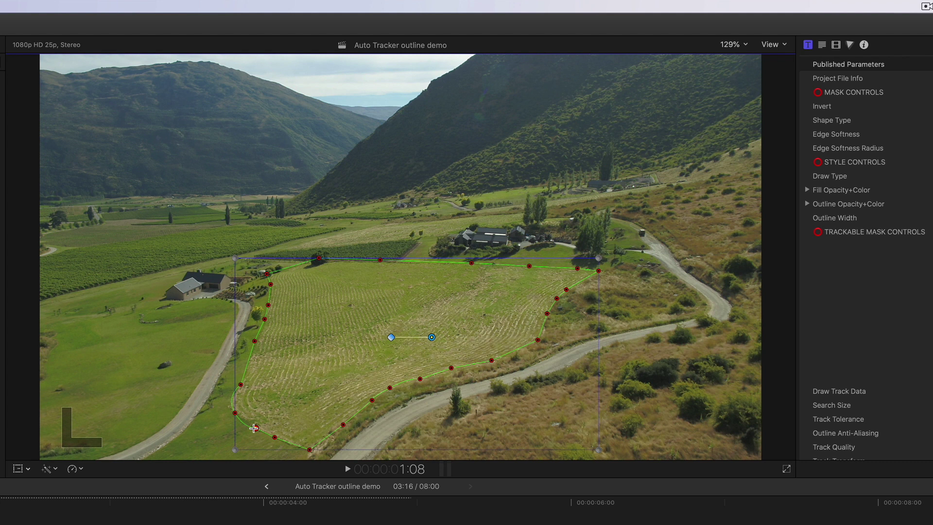
left_click(254, 427)
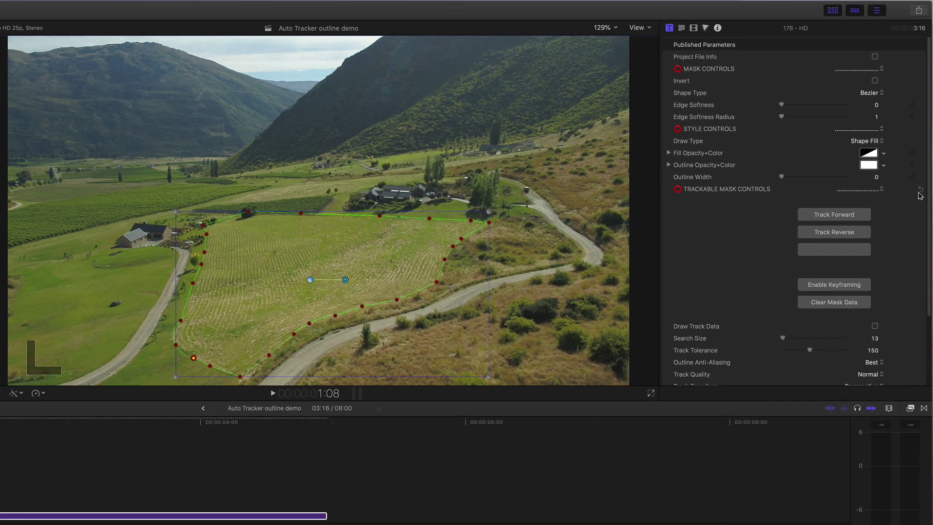
- Try a Cyan mask fill with its blue value lowered to 0.74, and undo the fill colour changes
scroll(923, 195, "down", 2)
left_click(668, 153)
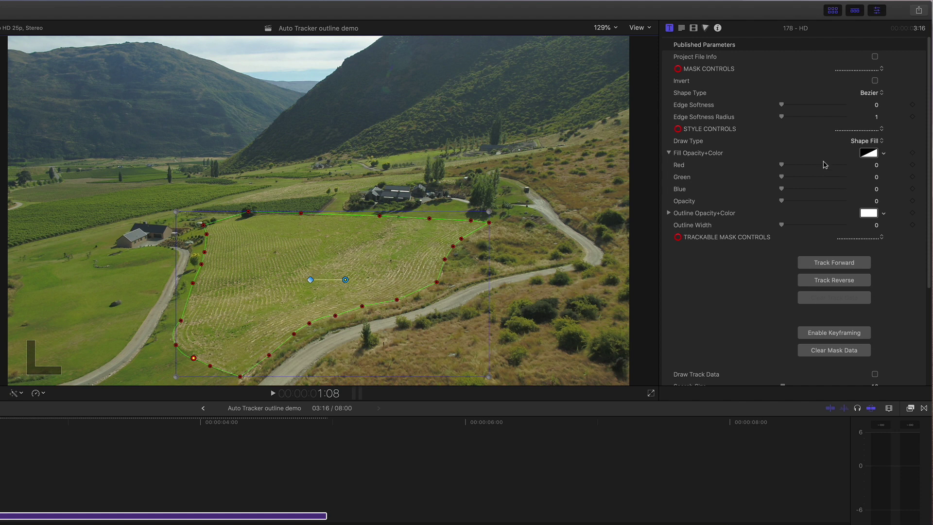
left_click(869, 153)
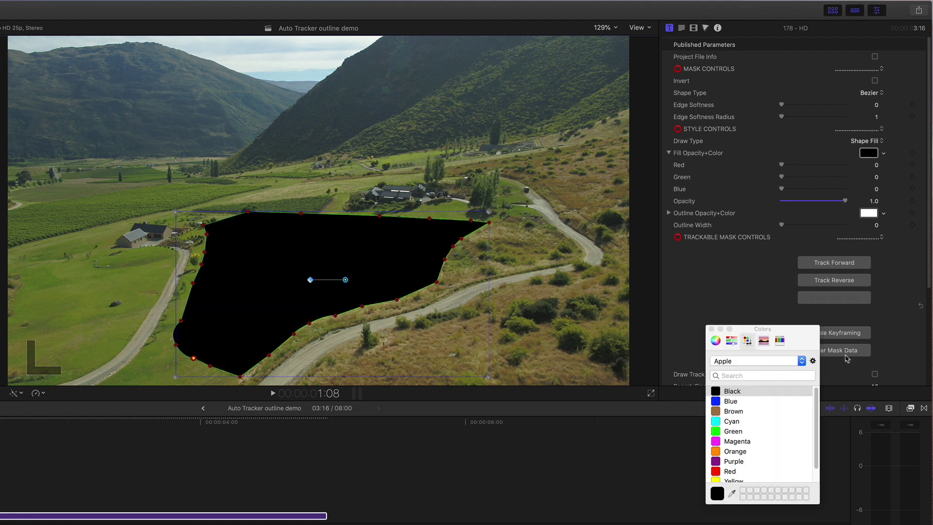
left_click(717, 422)
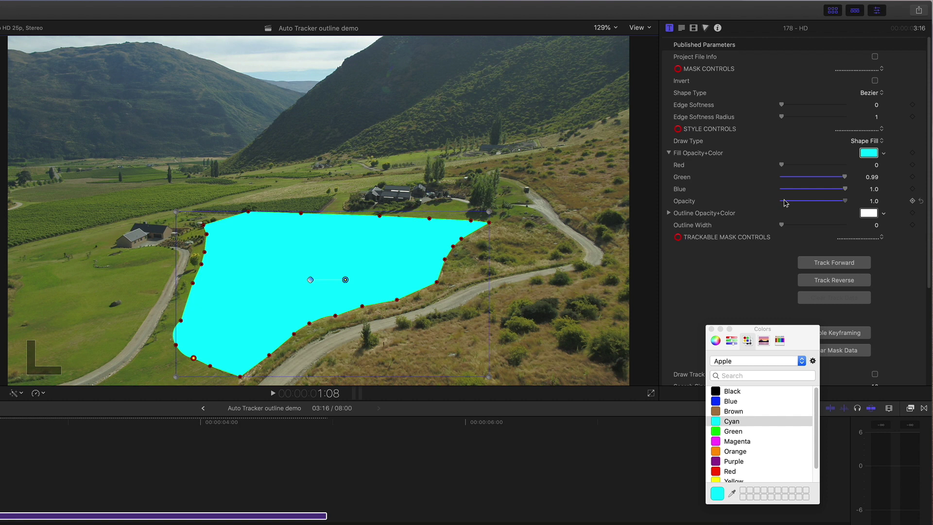
mouse_move(845, 190)
left_mouse_down()
mouse_move(829, 189)
mouse_move(849, 189)
left_mouse_up()
left_click(711, 329)
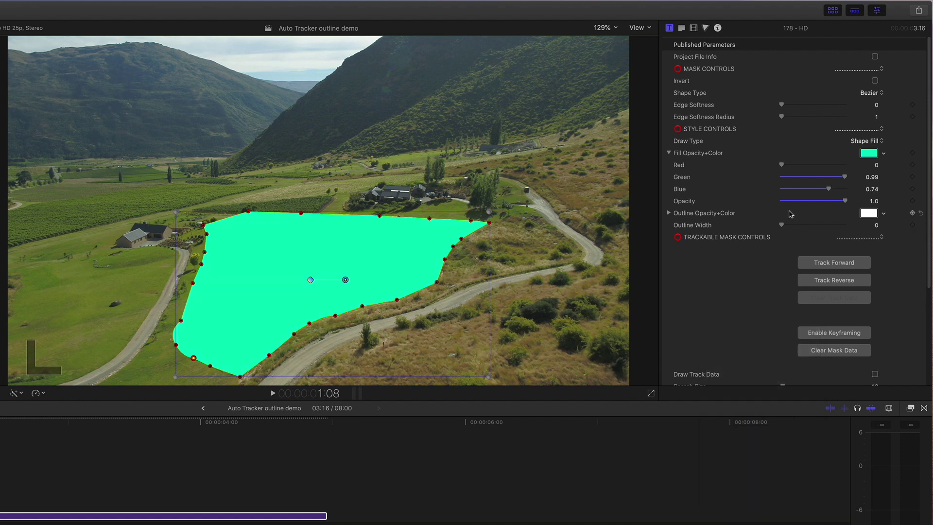
key("super+z")
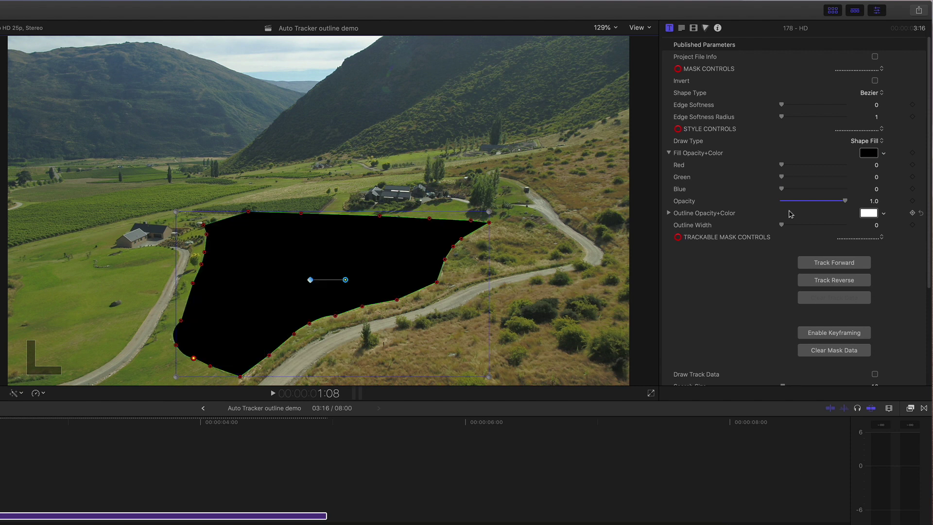
key("super+z")
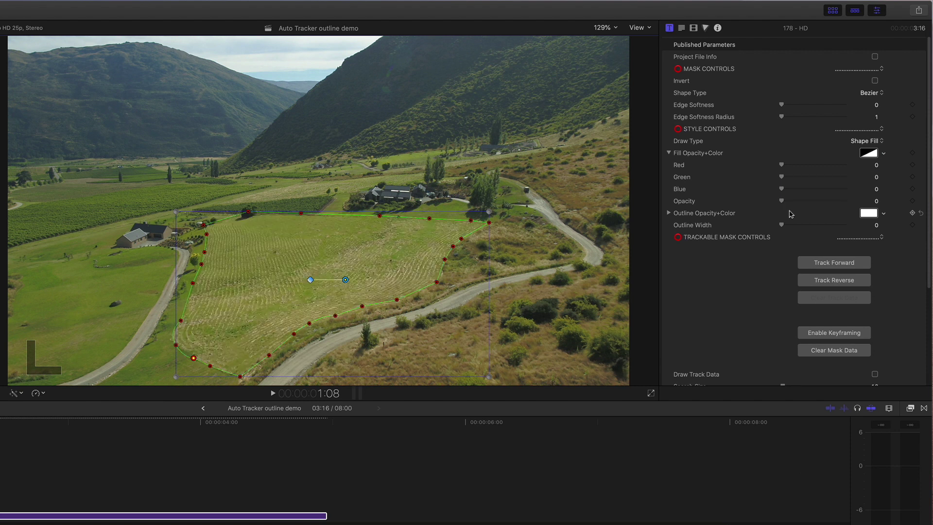
- Expand the outline opacity and colour settings and set the mask's outline width to 2.0
left_click(669, 213)
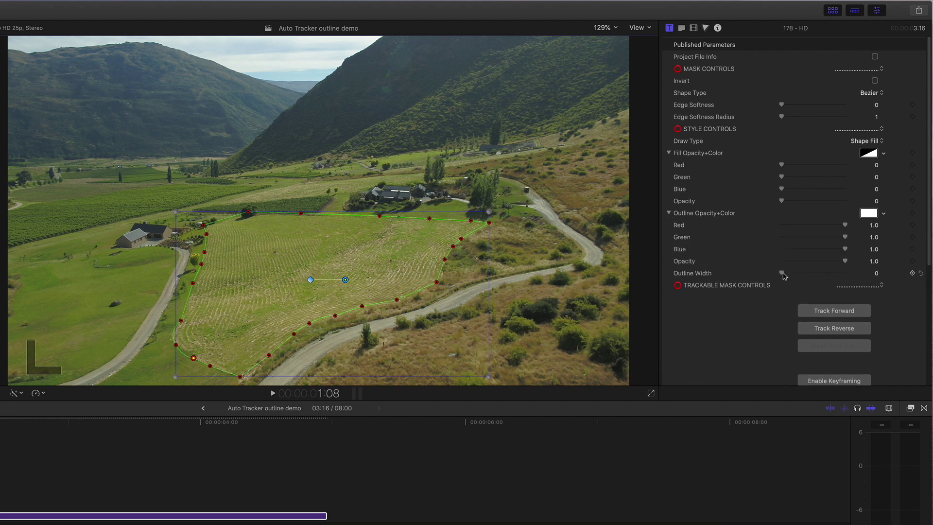
left_click(876, 275)
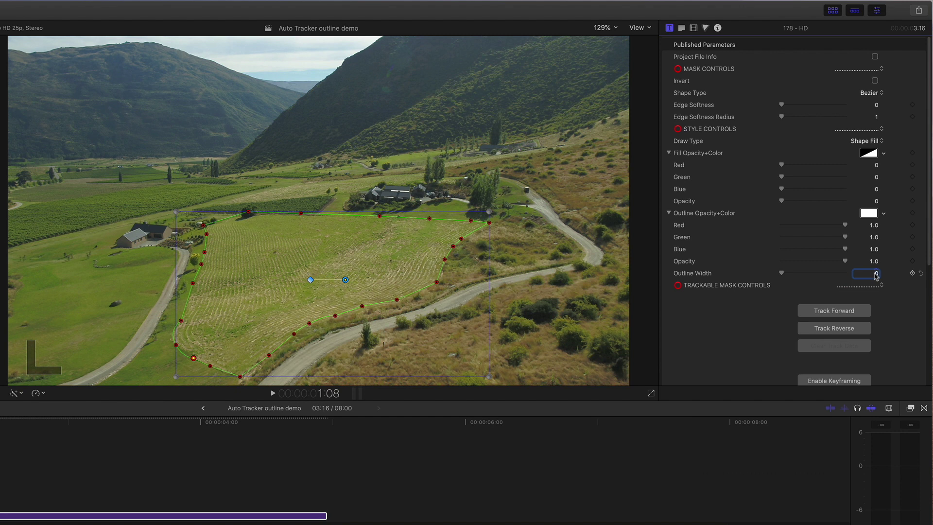
key("Return")
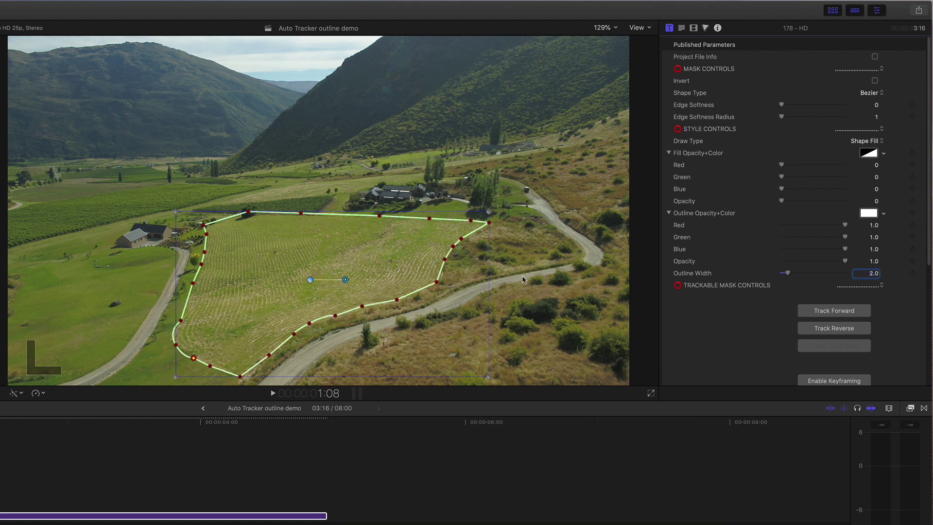
left_click(335, 315)
- Change the mask's outline colour to Red from the Apple colour palette and close the colour picker
left_click(869, 213)
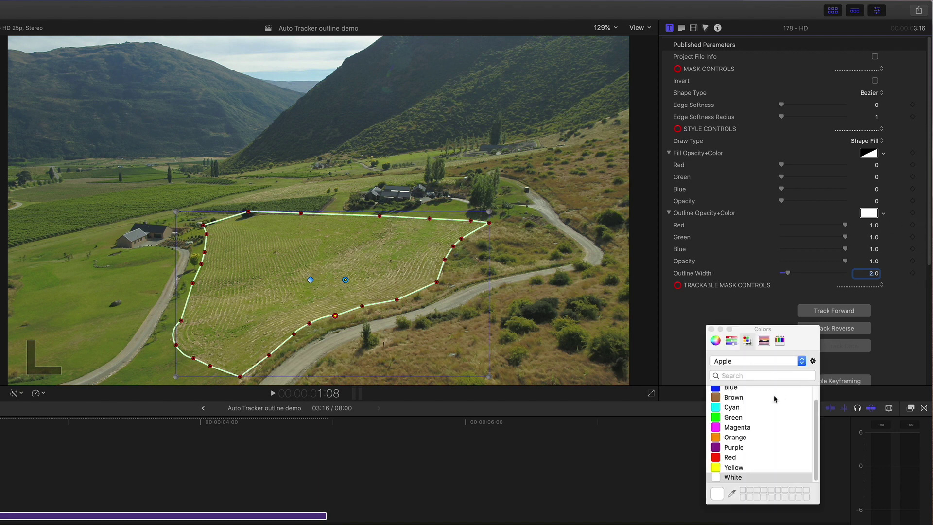
left_click(717, 458)
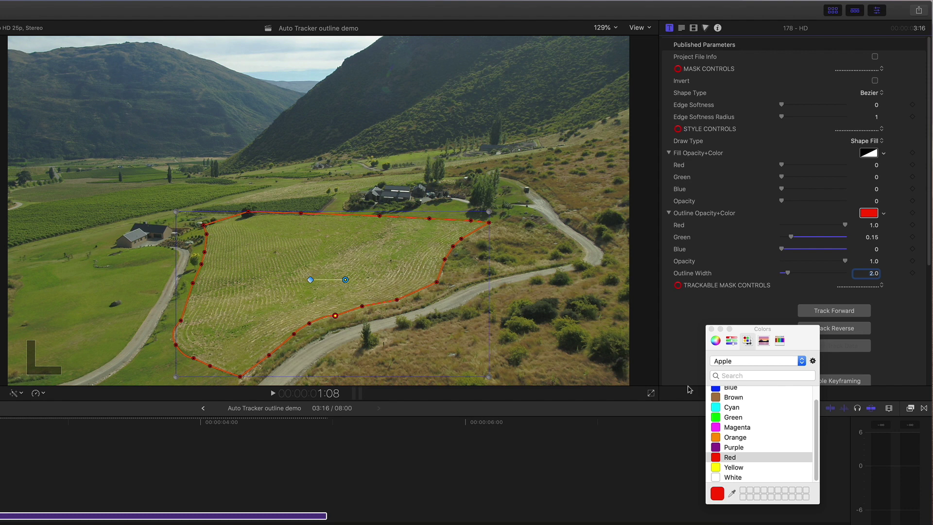
left_click(712, 328)
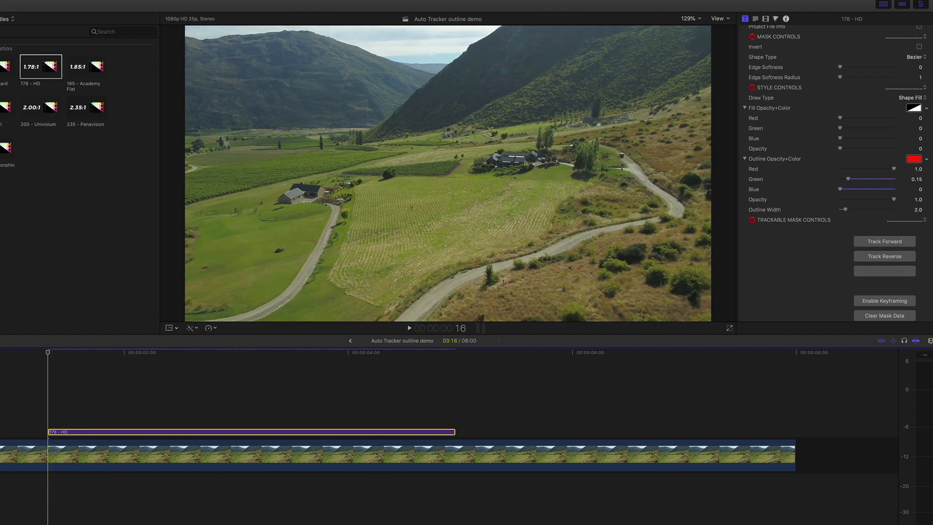
- Track the field mask forward from the title's first frame at 1:08
key("l")
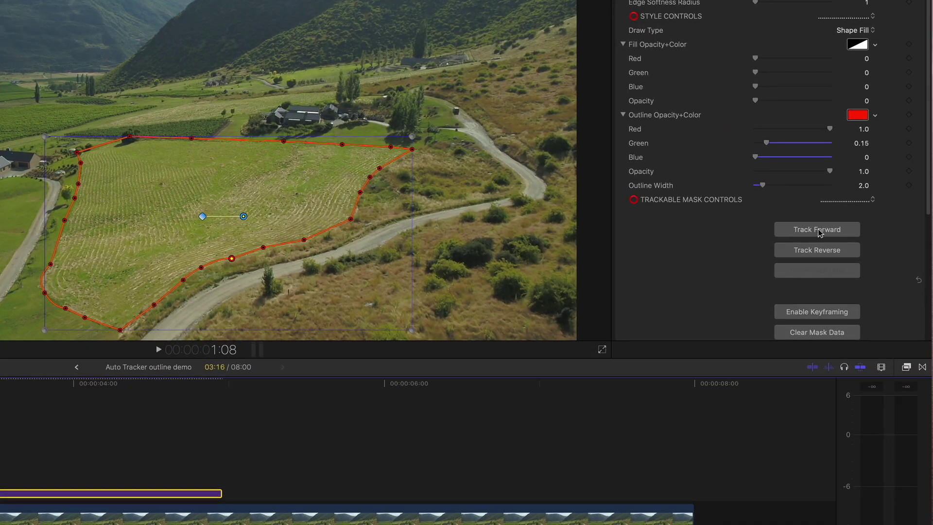
left_click(819, 231)
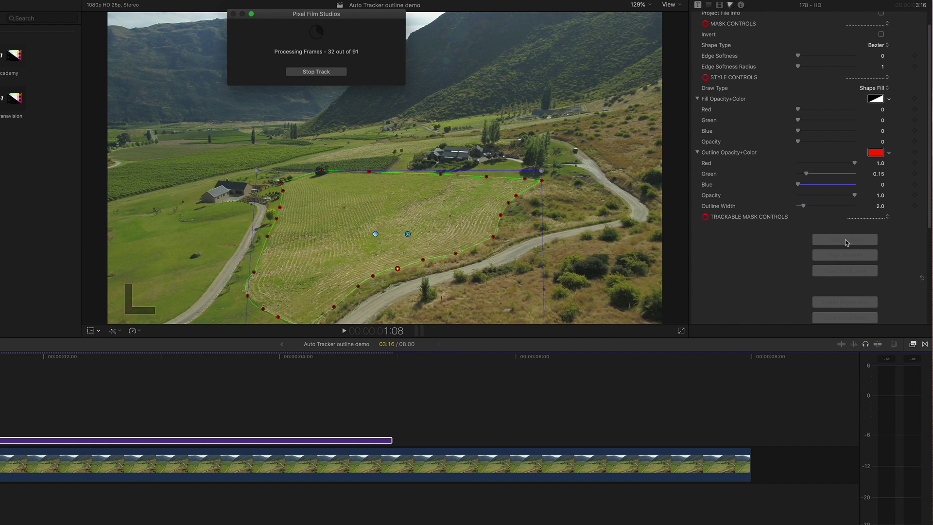
- Play back the tracked outline and scrub back to 3:02 to check how it follows the field
left_click(344, 332)
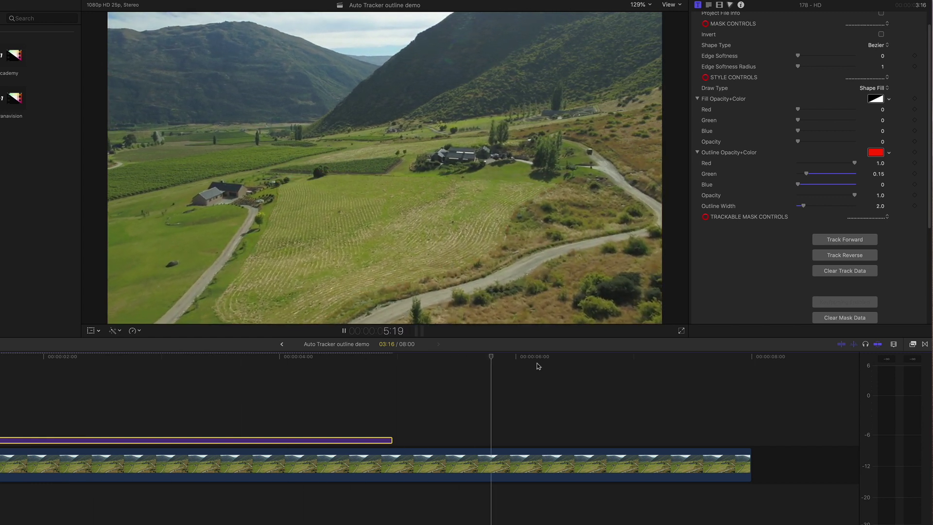
left_click_drag(528, 363, 0, 411)
key("space")
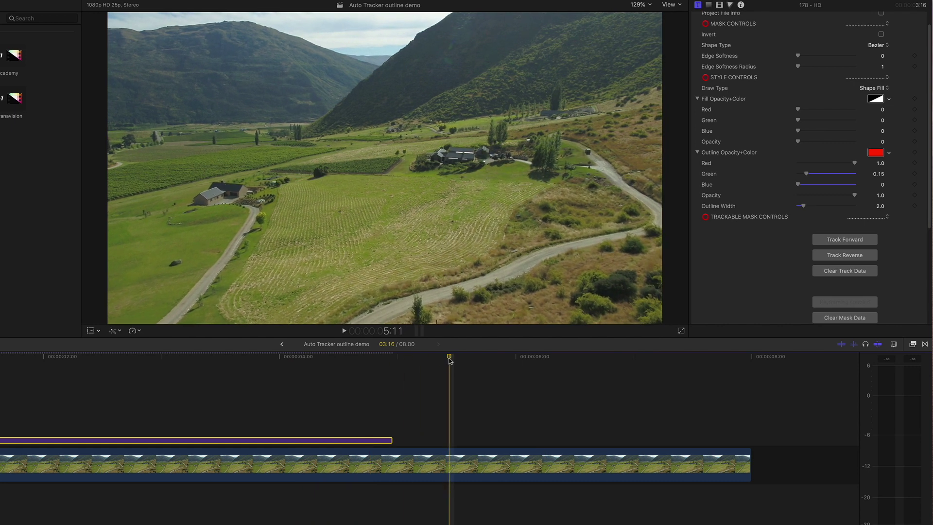
left_click(196, 386)
left_click_drag(196, 358, 175, 360)
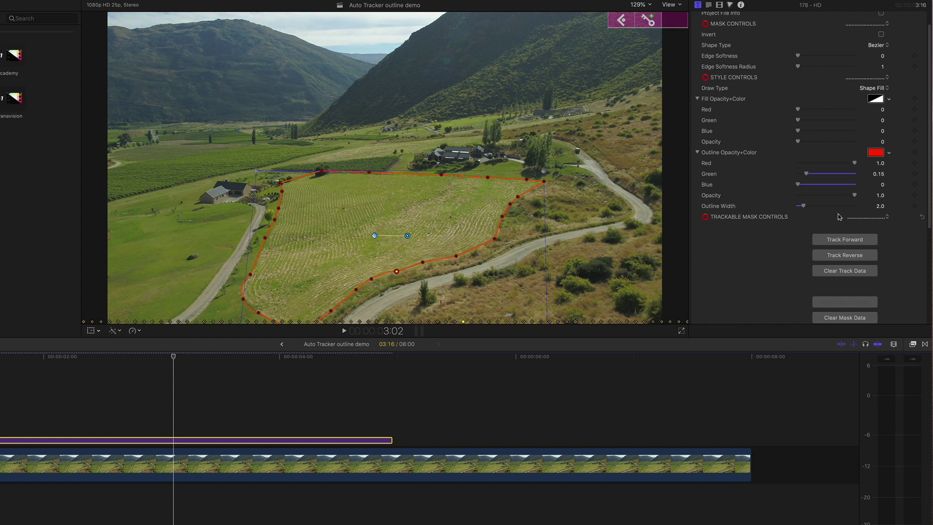
- Lower the mask's outline opacity to 0.62 and add Cross Dissolve transitions to both ends of the 178 - HD title
left_click_drag(853, 197, 853, 196)
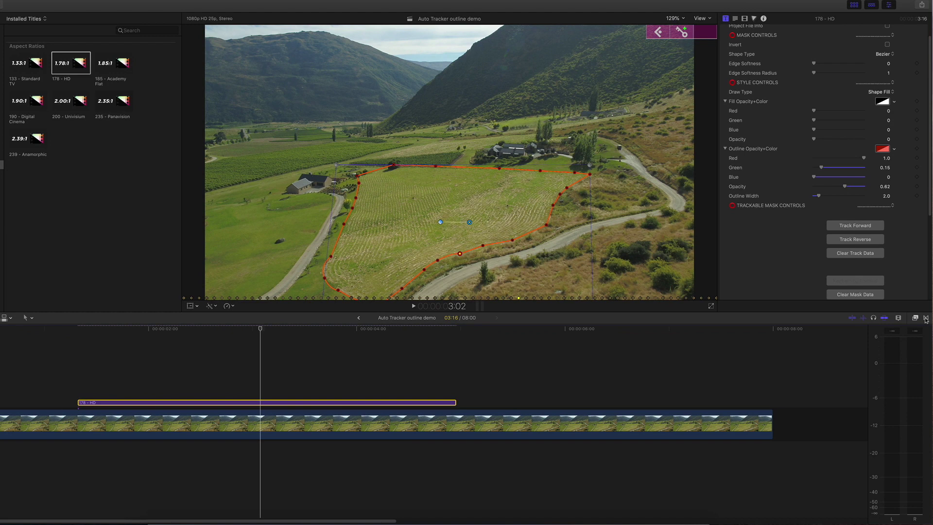
left_click(925, 319)
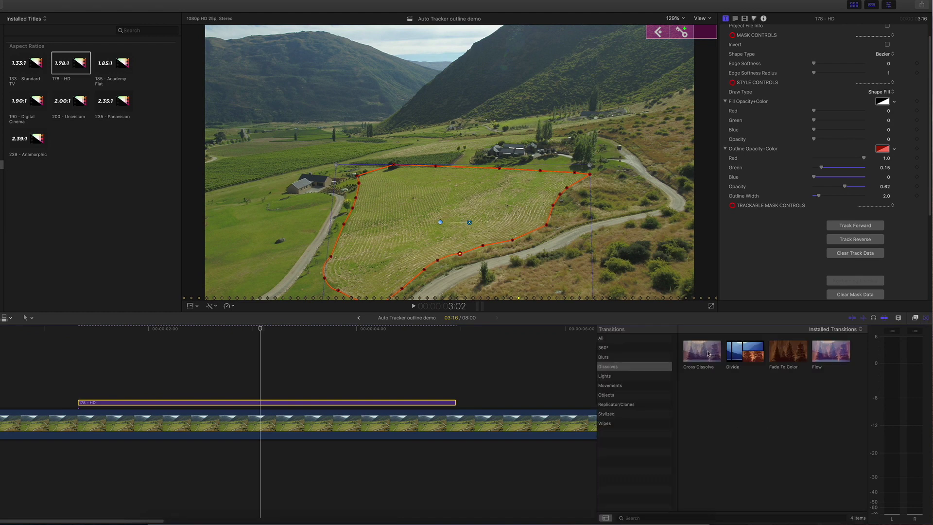
left_click_drag(707, 354, 90, 403)
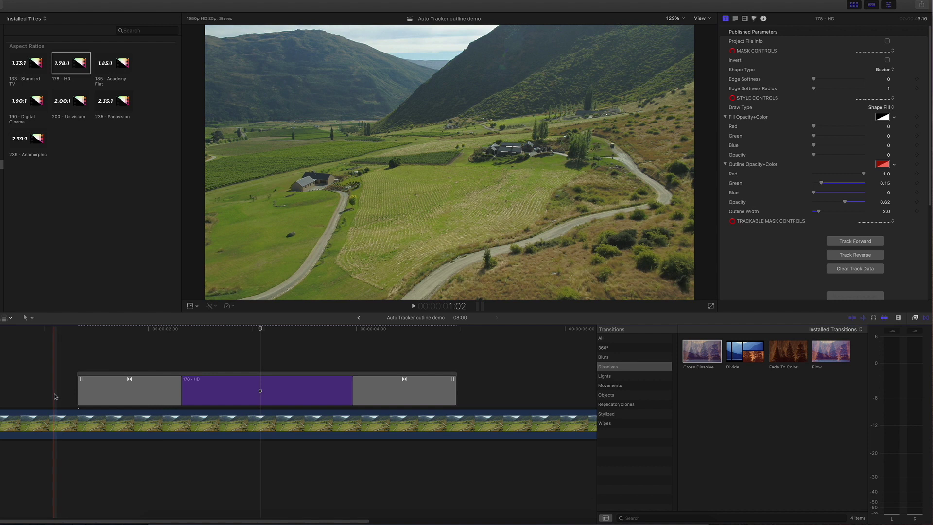
- Render the whole project and play back the field outline's fade-in and fade-out over the footage
key("space")
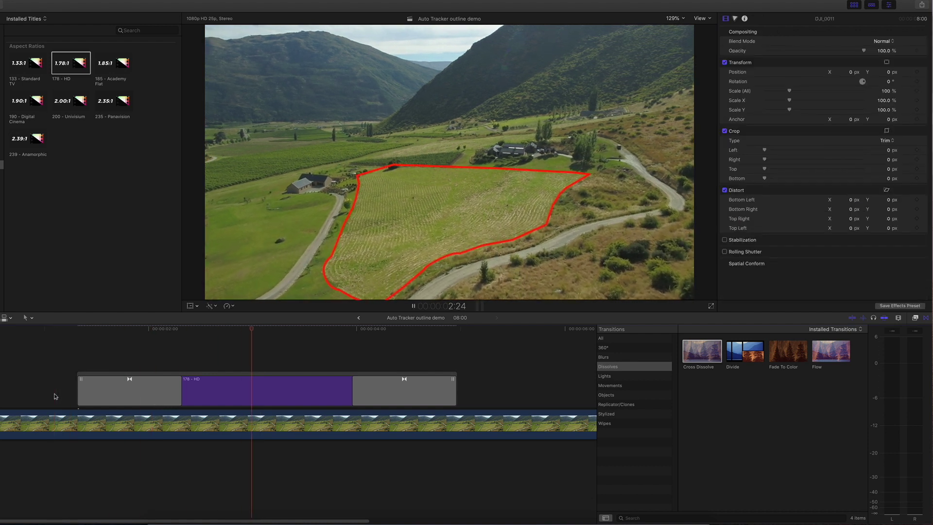
key("space")
left_click(81, 1)
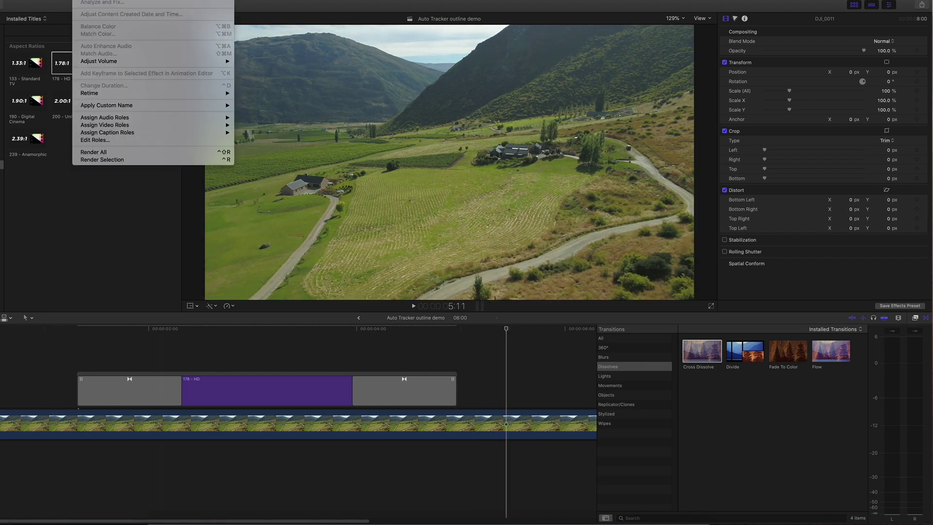
left_click(115, 141)
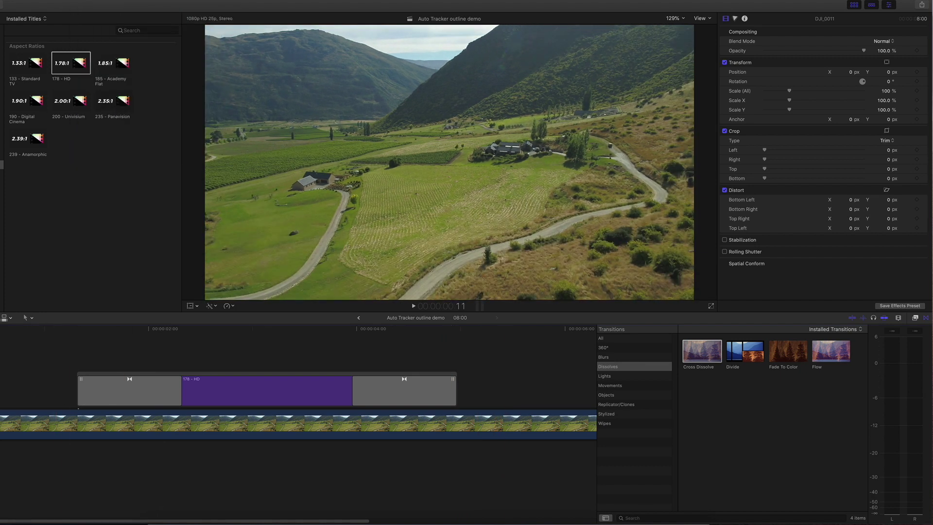
key("space")
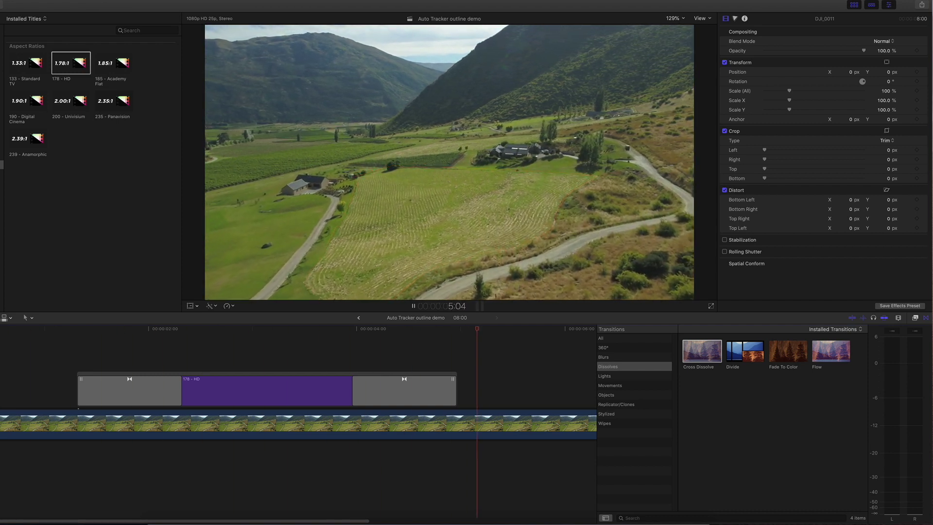
key("space")
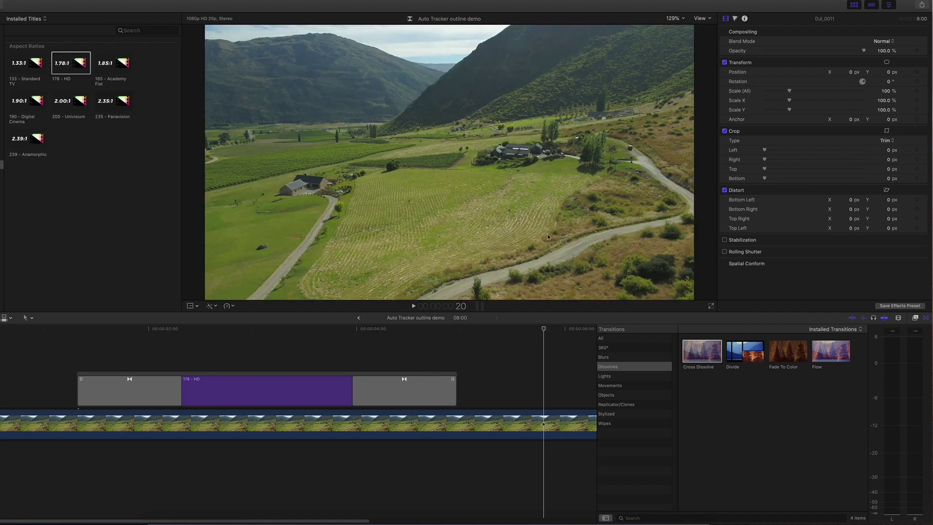
left_click(524, 329)
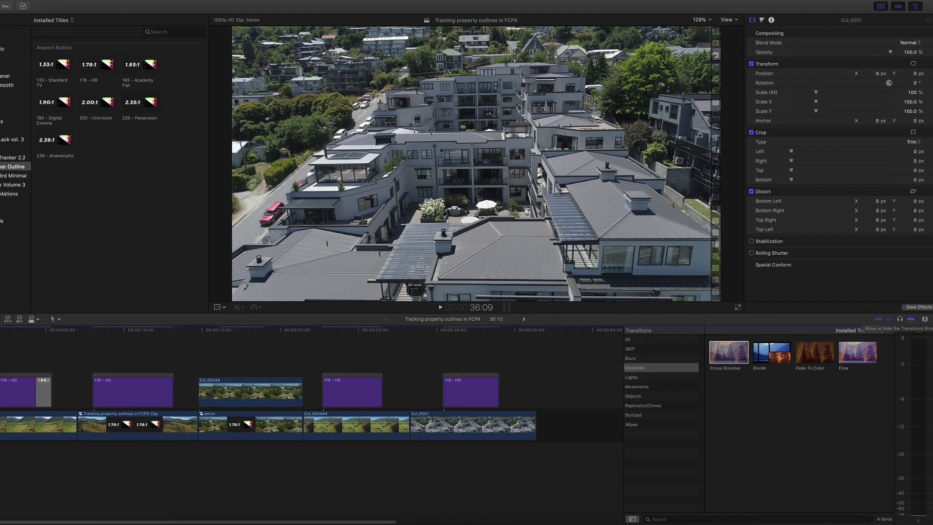
- Close the transitions browser in the Tracking property outlines in FCPX project and select the 178 - HD title above the second clip
left_click(915, 318)
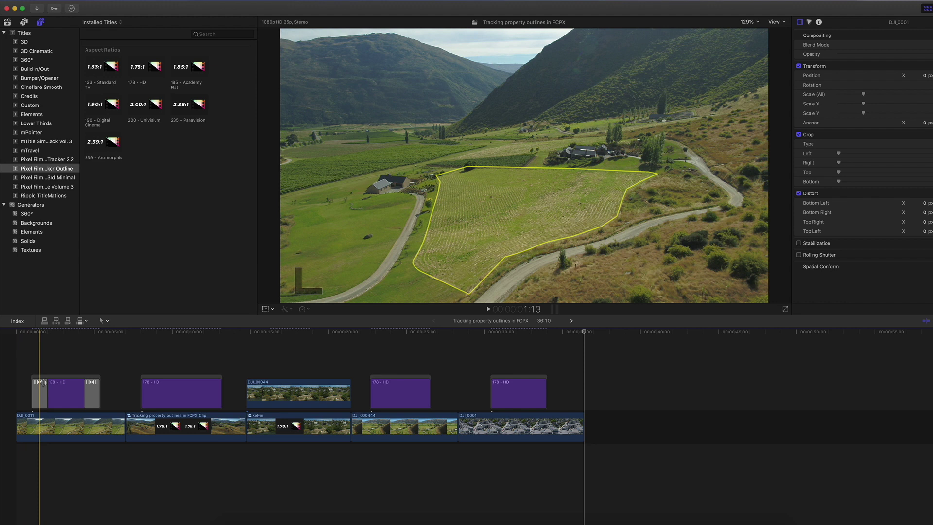
left_click(180, 388)
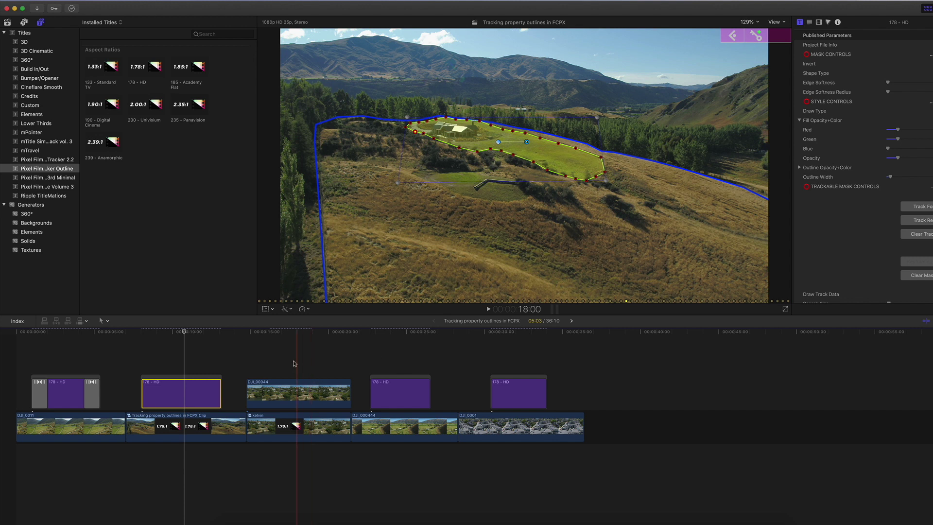
- Play the lakeside house section from 14:19 to review how its red boundary passes behind the house
left_click(280, 345)
left_click_drag(281, 334, 242, 348)
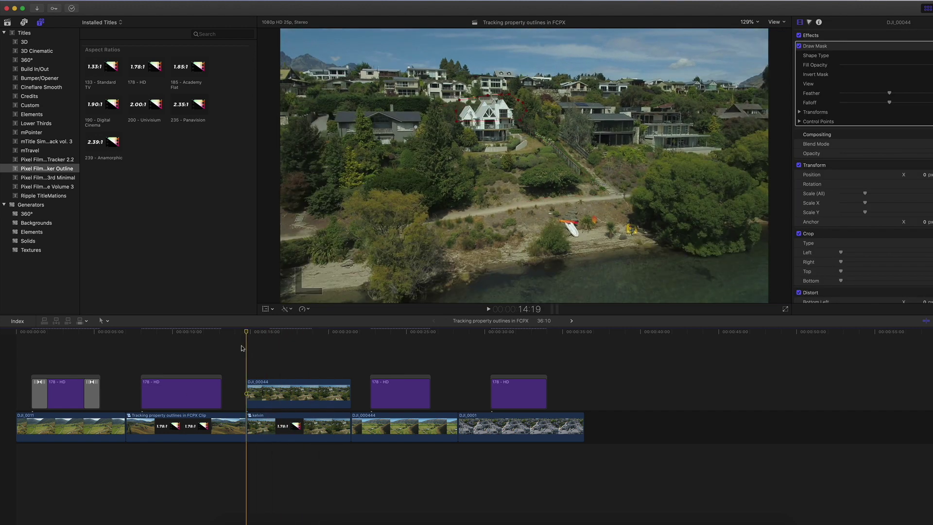
key("space")
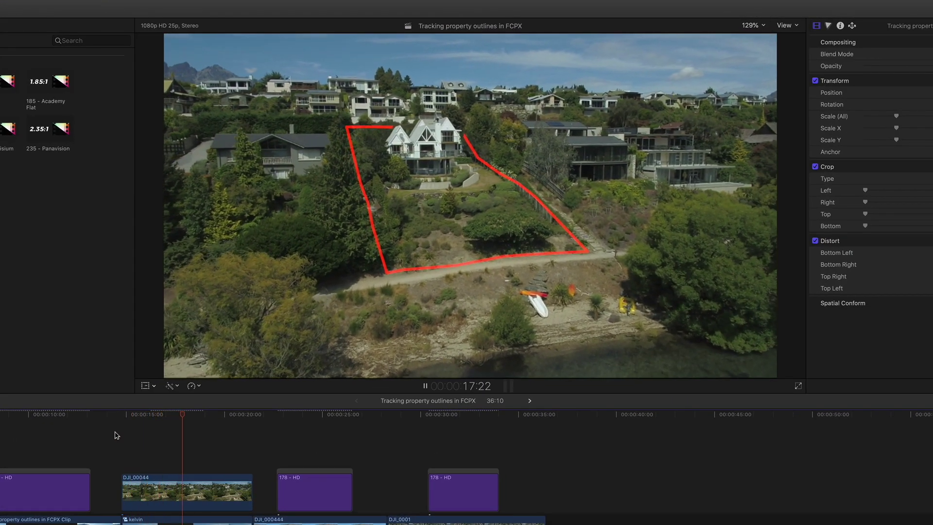
key("space")
- Return to 17:10 and select the masked DJI_00044 clip and the kelvin clip beneath it to compare the layers
left_click_drag(216, 415, 174, 422)
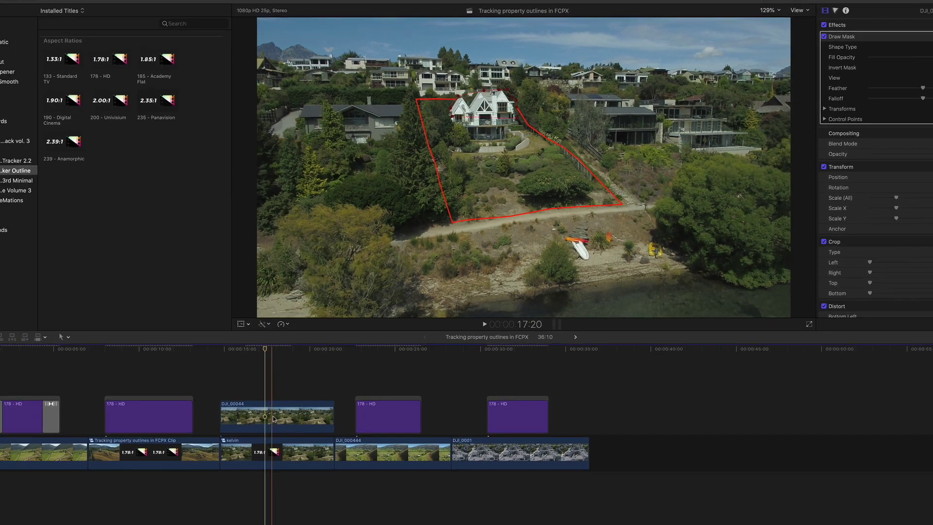
left_click(182, 494)
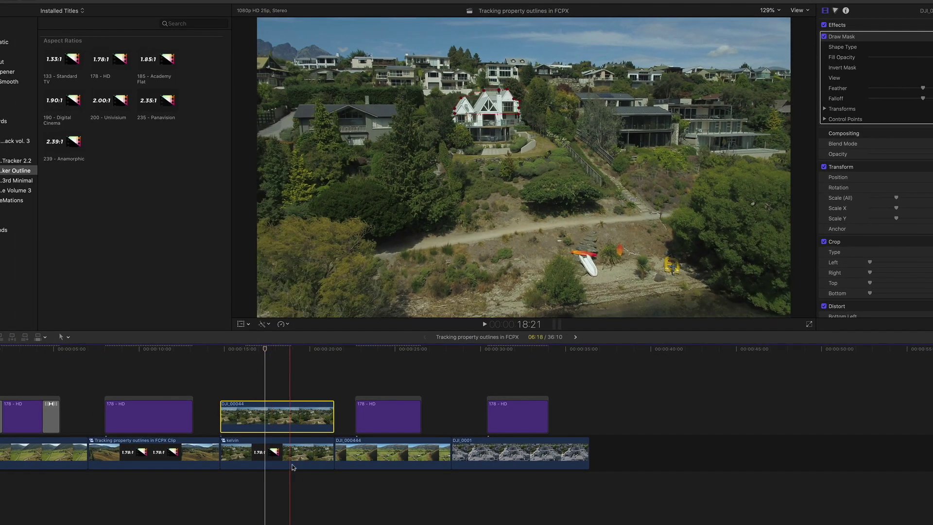
left_click(294, 464)
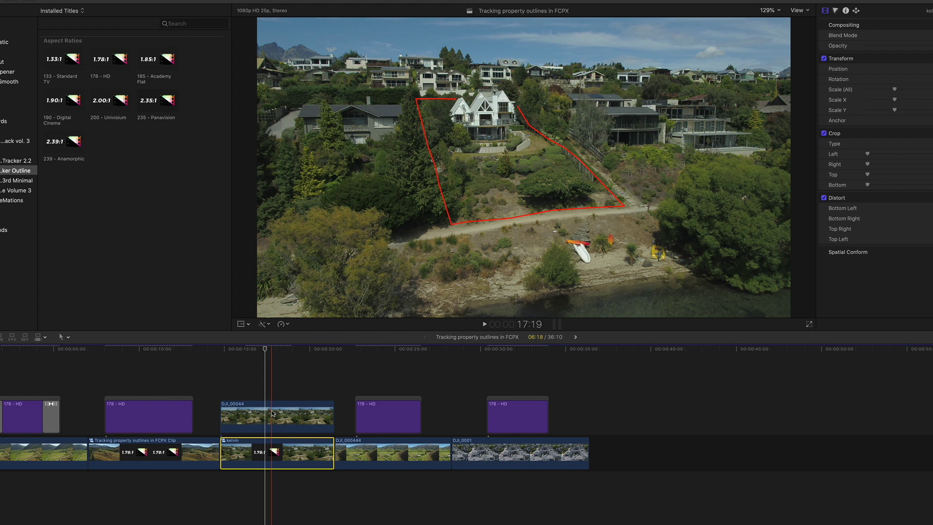
- Move the masked DJI_00044 clip to the timeline's end, scrub the exposed kelvin clip, and put DJI_00044 back above it
mouse_move(273, 413)
left_mouse_down()
mouse_move(321, 394)
mouse_move(588, 379)
mouse_move(643, 403)
left_mouse_up()
left_click(227, 354)
left_click_drag(226, 355, 276, 355)
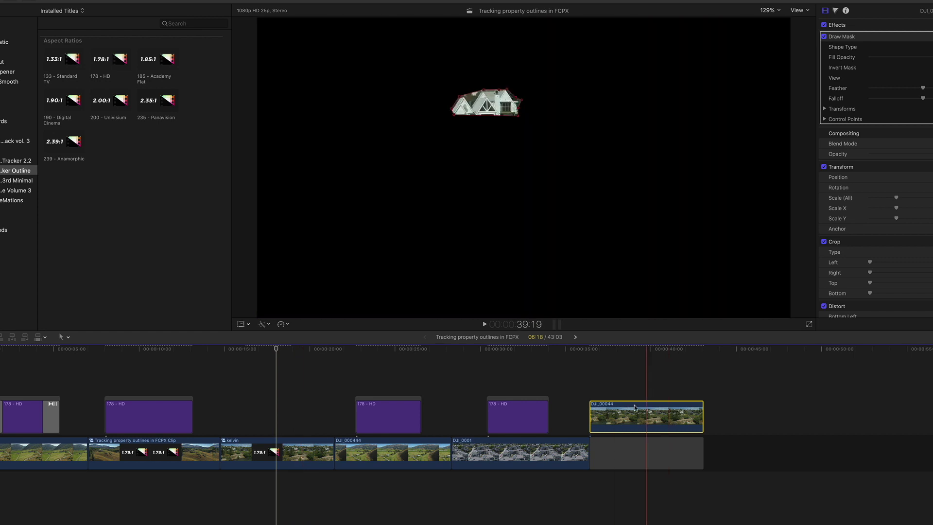
left_click_drag(647, 413, 280, 403)
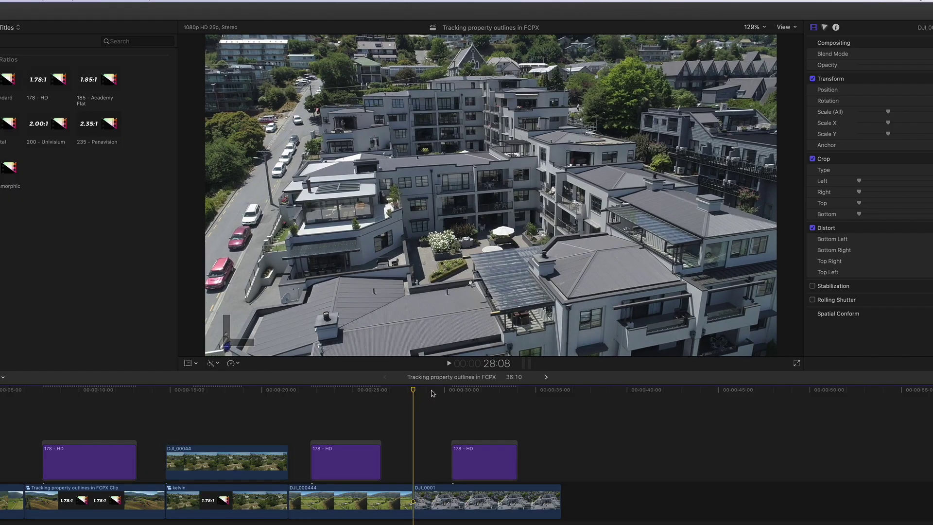
- Play the apartment building section from 32:02 to review the tracked red outline around the upper apartment
left_click_drag(431, 393, 425, 394)
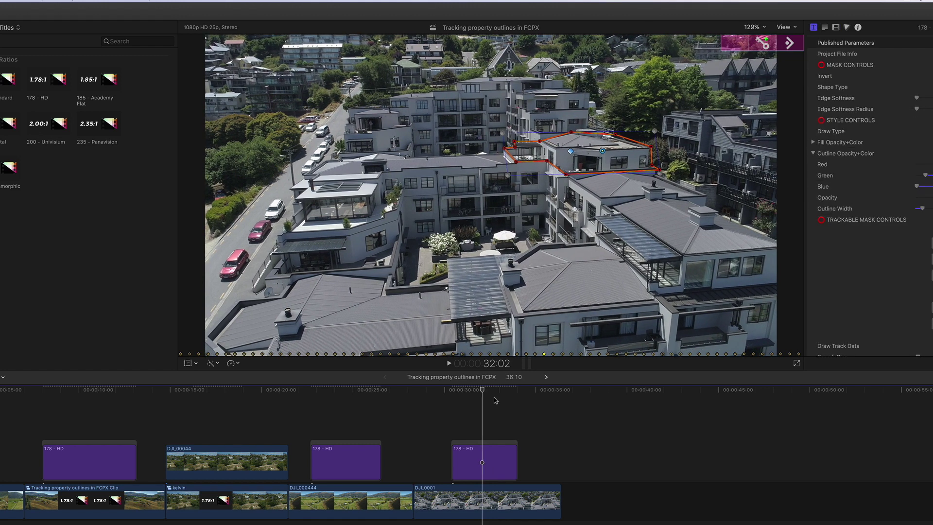
key("space")
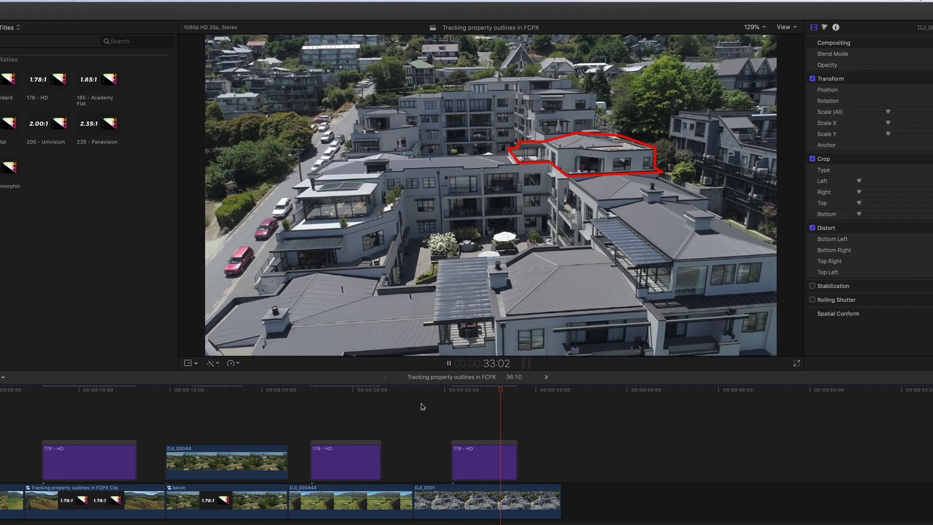
key("space")
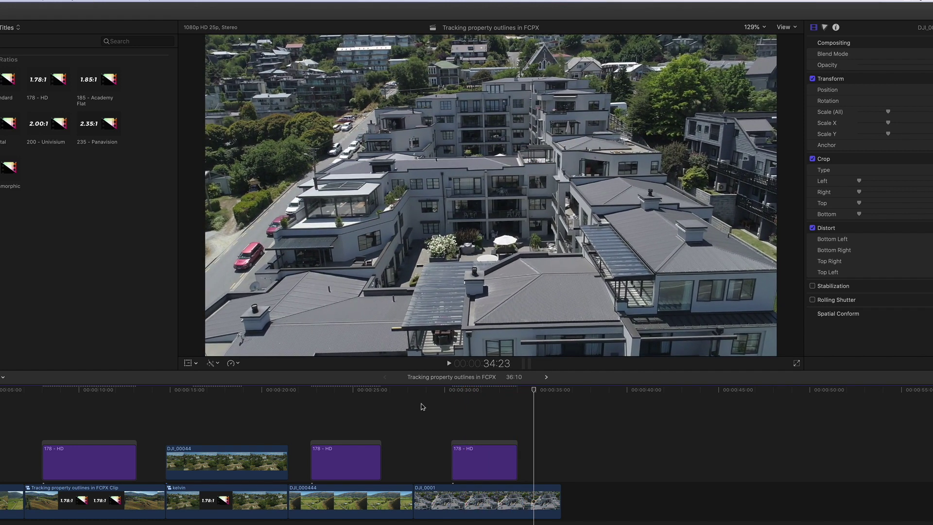